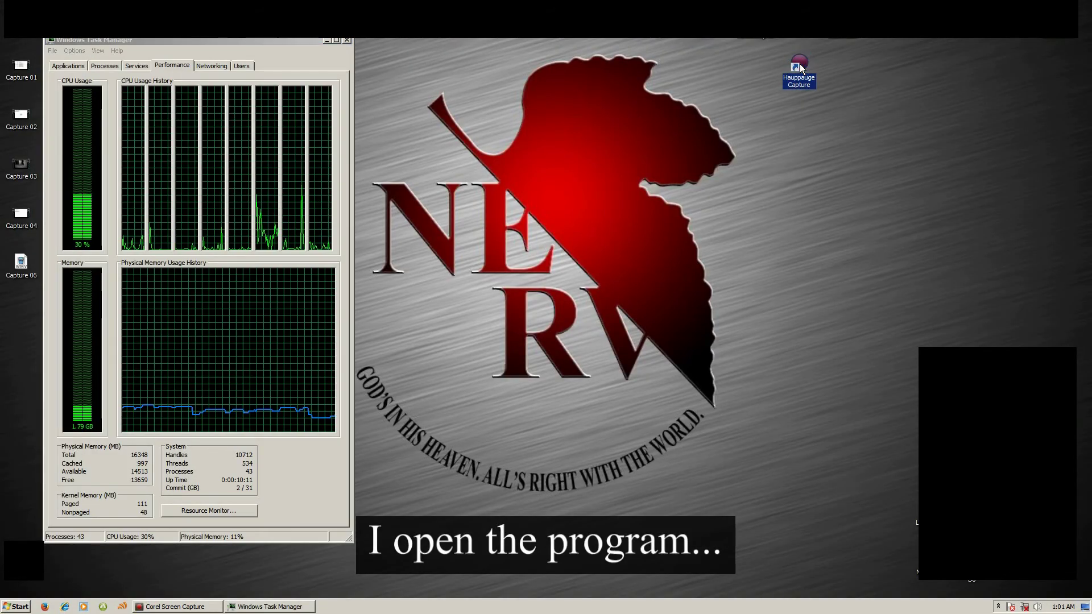
# Step: Launch Hauppauge Capture, reposition its window on the desktop and set the video quality to Medium - 8.00 Mbps
pyautogui.doubleClick(800, 65)
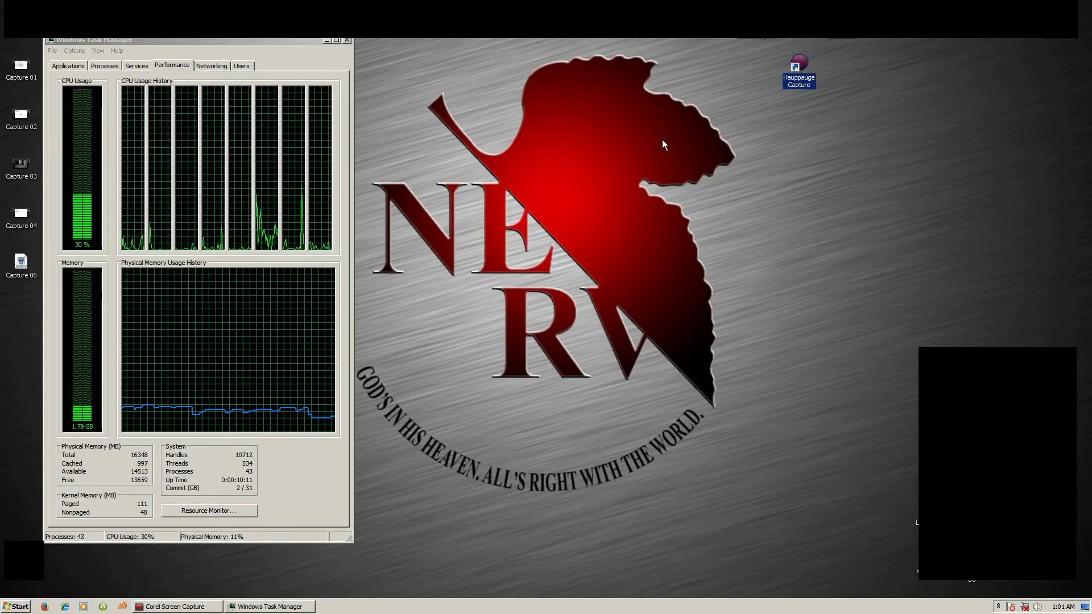
pyautogui.moveTo(448, 69); pyautogui.dragTo(726, 71)
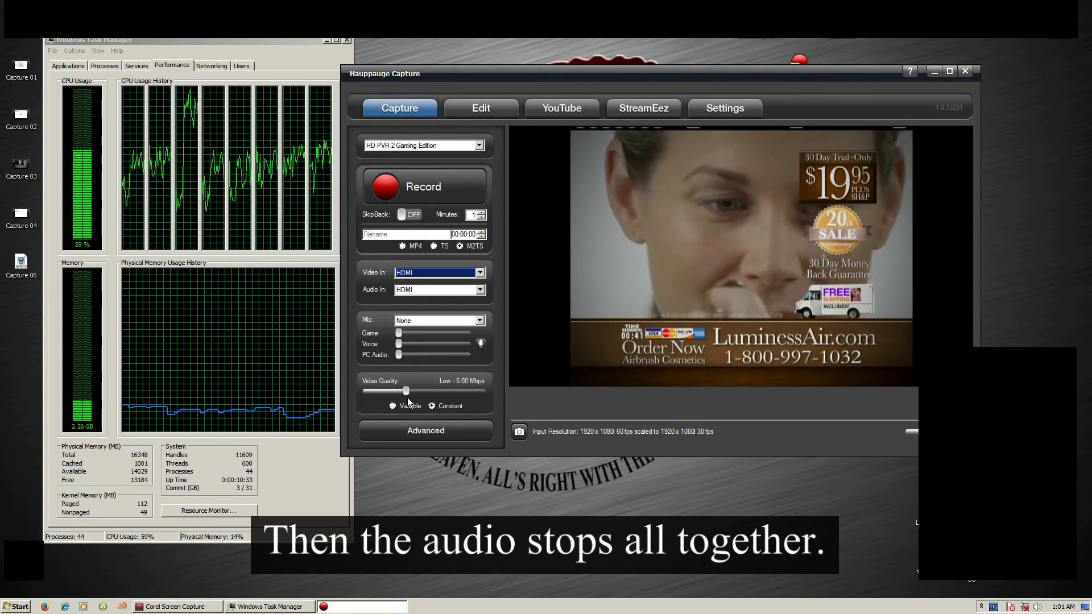
pyautogui.moveTo(405, 391); pyautogui.dragTo(432, 393)
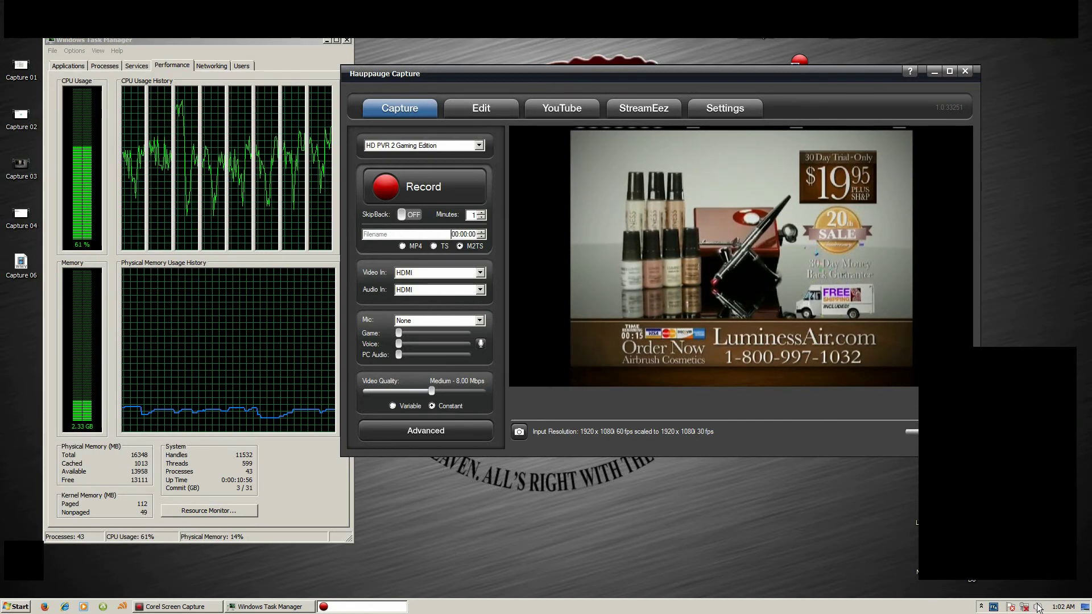
# Step: Set the video encoder level to 4.2 in the advanced settings and apply the change
pyautogui.click(487, 429)
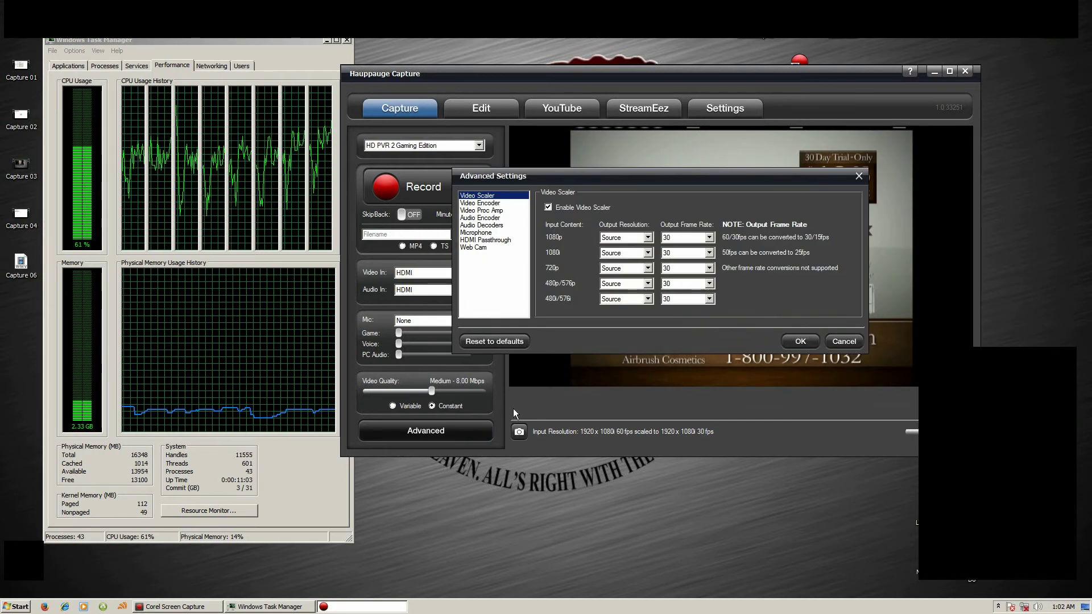
pyautogui.click(481, 203)
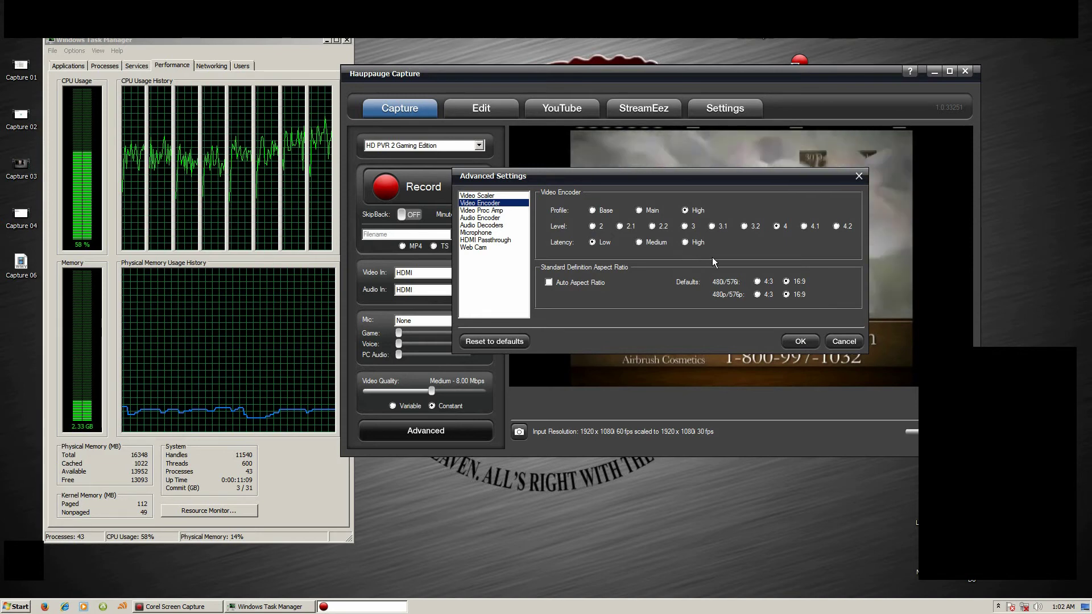
pyautogui.click(836, 226)
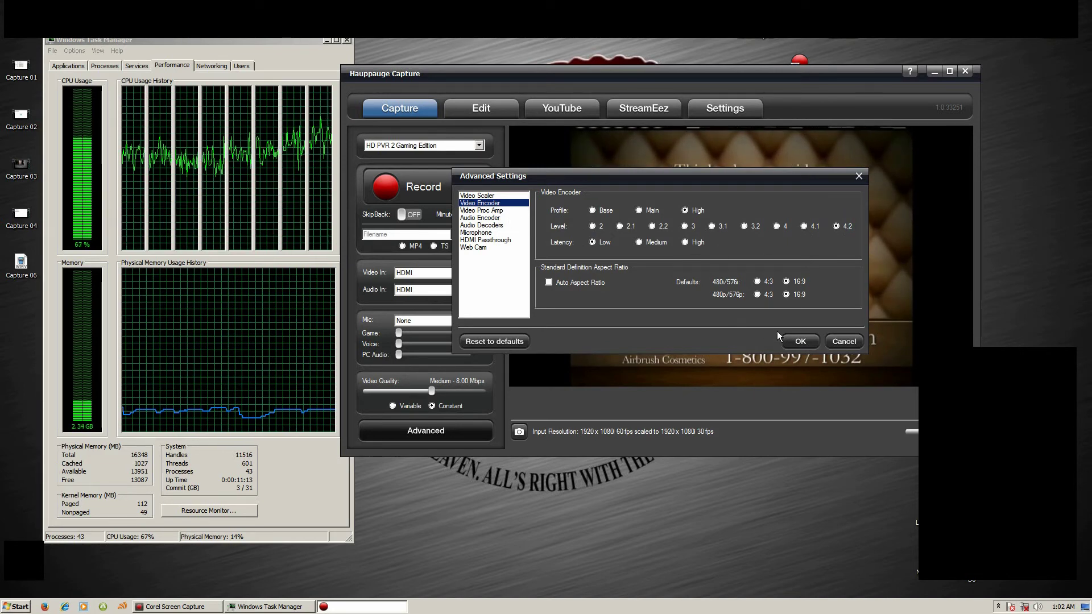
pyautogui.click(801, 342)
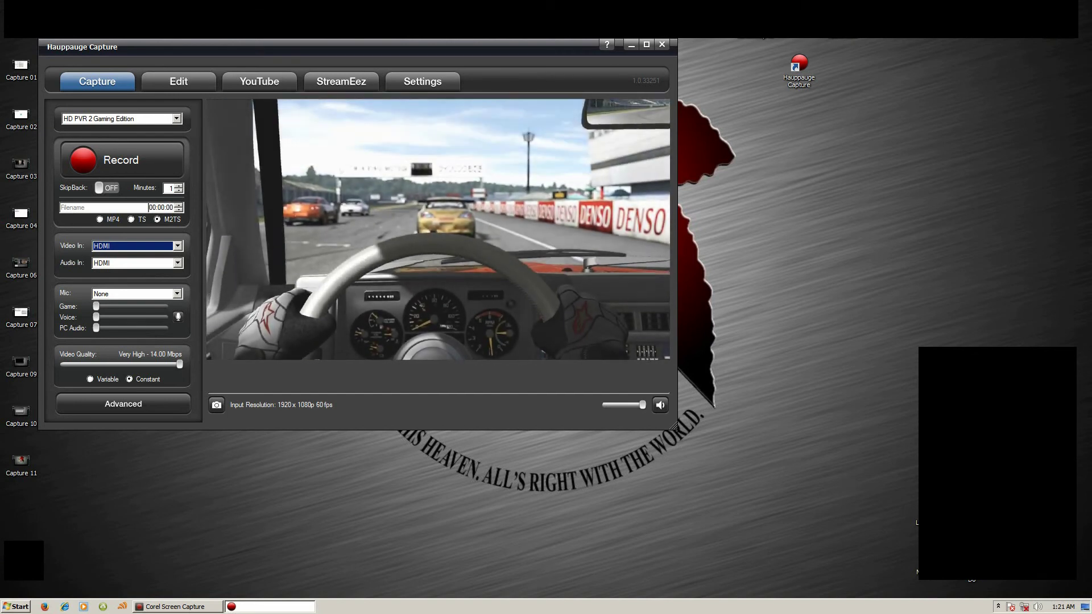
# Step: Restart Hauppauge Capture and start recording from the HDMI input
pyautogui.click(662, 45)
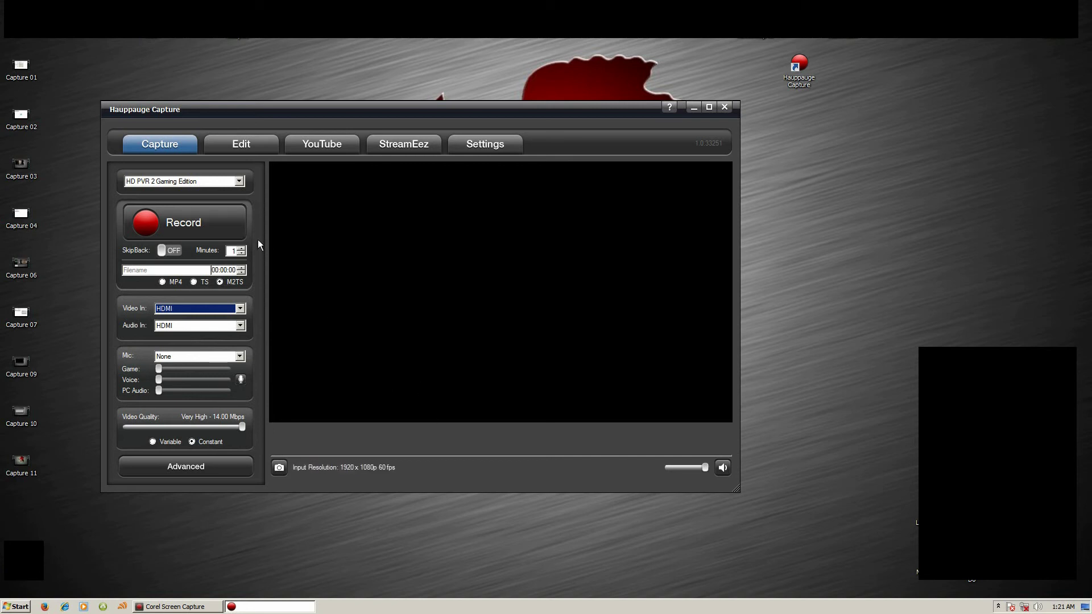
pyautogui.click(224, 229)
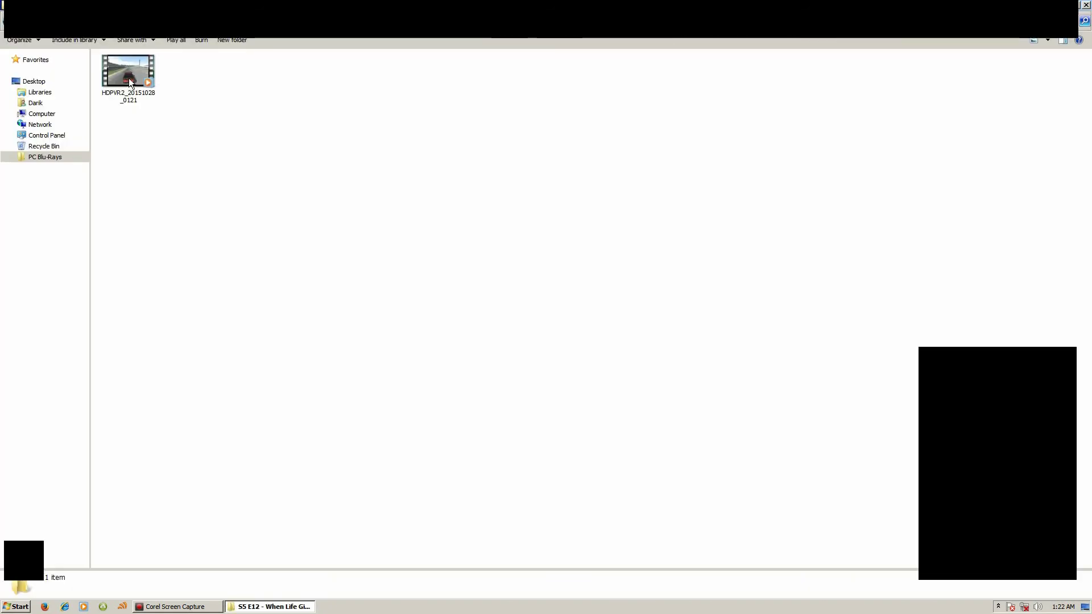
# Step: Play the recorded clip HDPVR2_20151028_0121 in Windows Media Player and pause it at 00:22
pyautogui.doubleClick(130, 83)
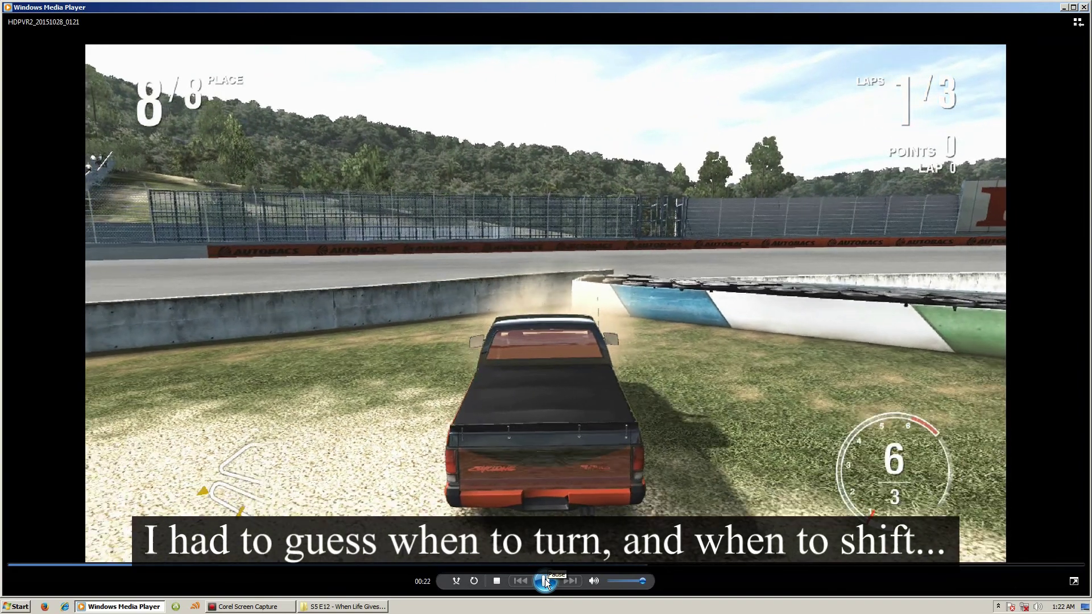
pyautogui.click(545, 579)
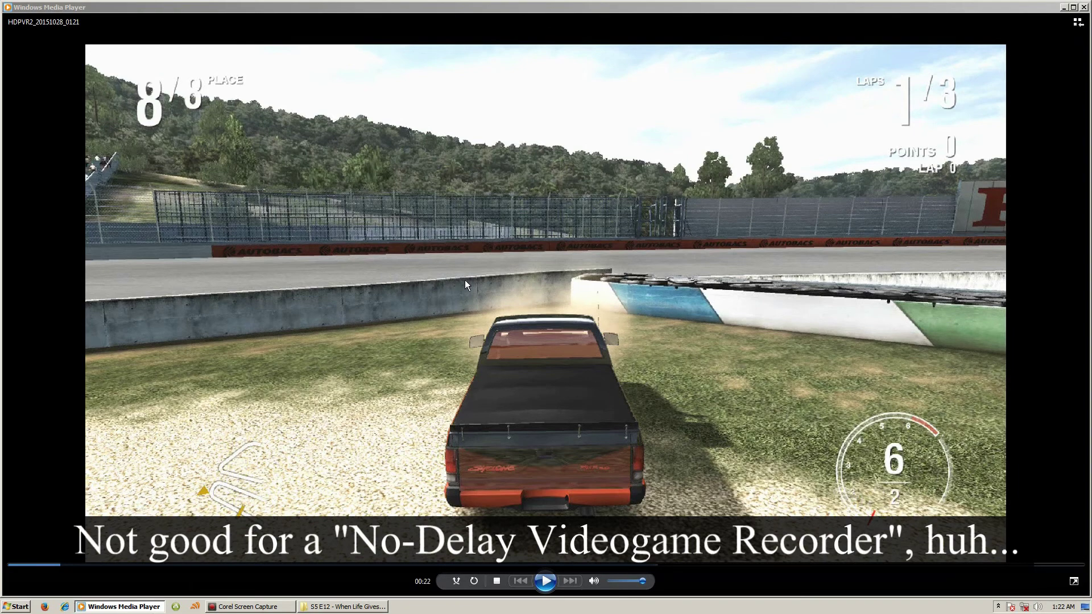
pyautogui.doubleClick(433, 313)
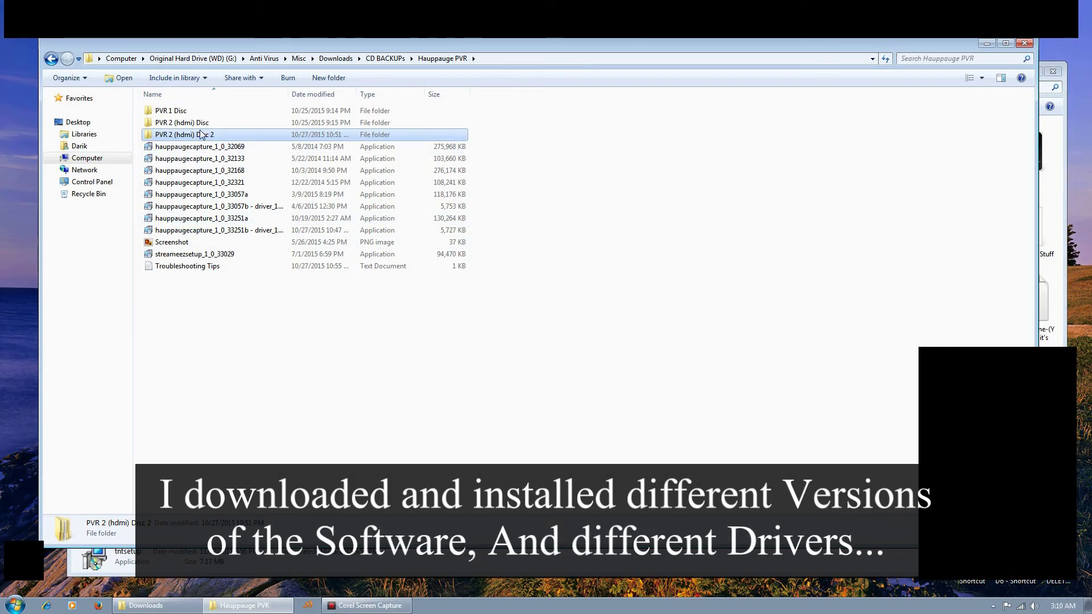
# Step: Run Setup from the CD Files folder of PVR 2 (hdmi) Disc 2 and choose English as the installation language
pyautogui.doubleClick(201, 136)
pyautogui.doubleClick(171, 112)
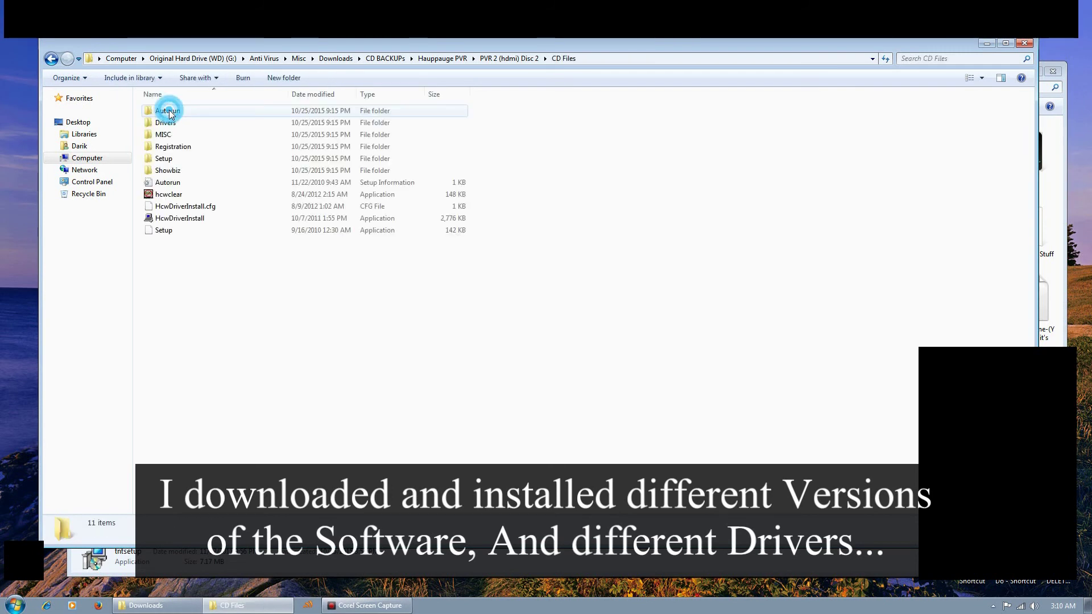
pyautogui.doubleClick(172, 231)
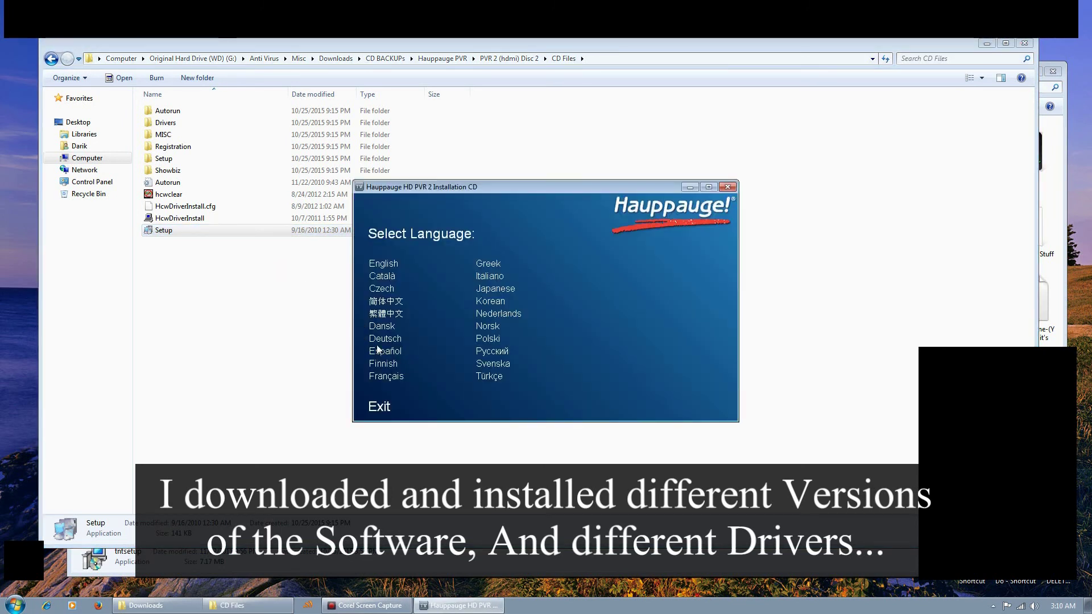
pyautogui.click(391, 270)
pyautogui.click(513, 284)
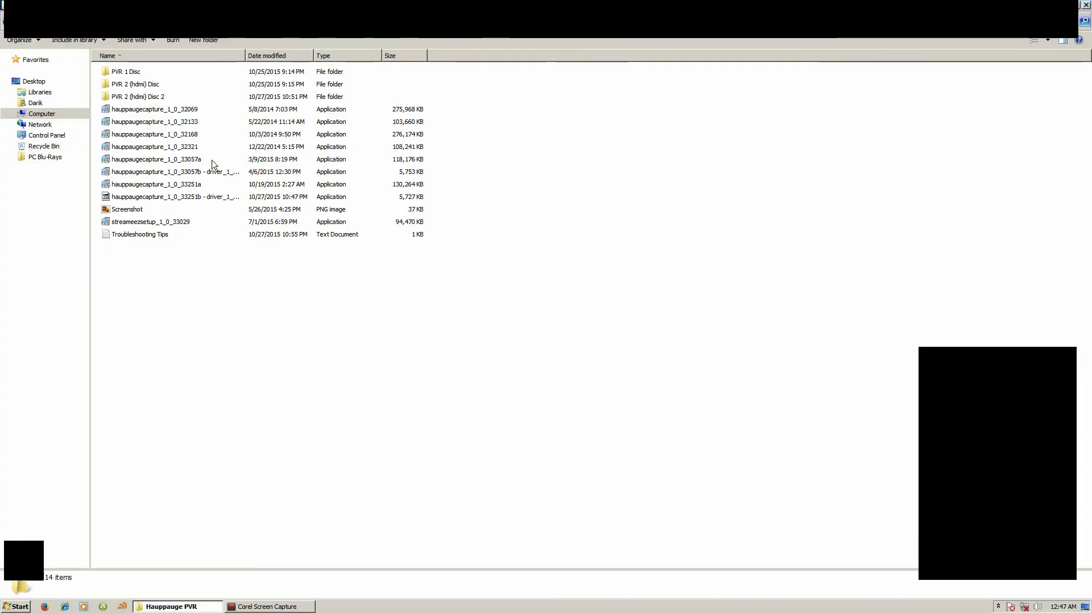
# Step: Select the hauppaugecapture_1_0_32321 installer in the Hauppauge PVR folder, followed by hauppaugecapture_1_0_33251a
pyautogui.doubleClick(196, 147)
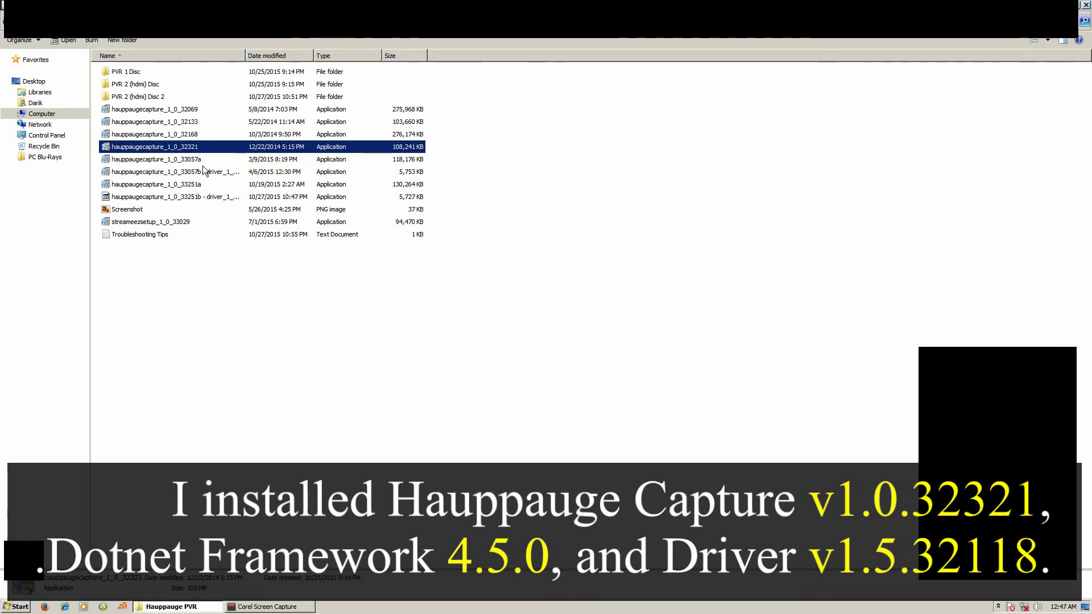
pyautogui.click(198, 185)
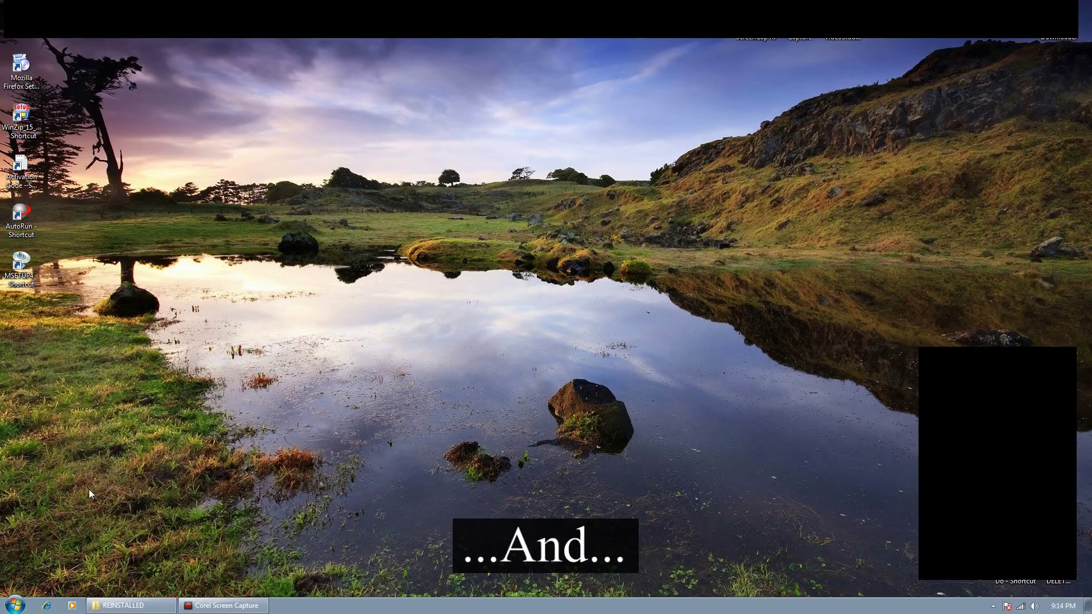
# Step: Look up the AMD Catalyst Control Center folder in the list of installed programs
pyautogui.click(22, 605)
pyautogui.click(40, 557)
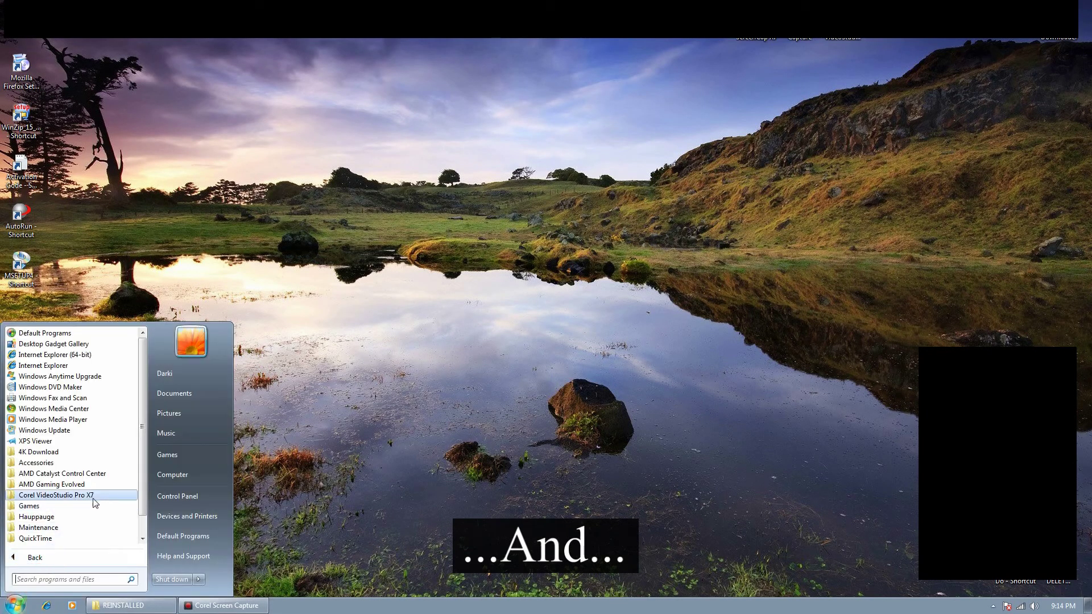
pyautogui.click(85, 474)
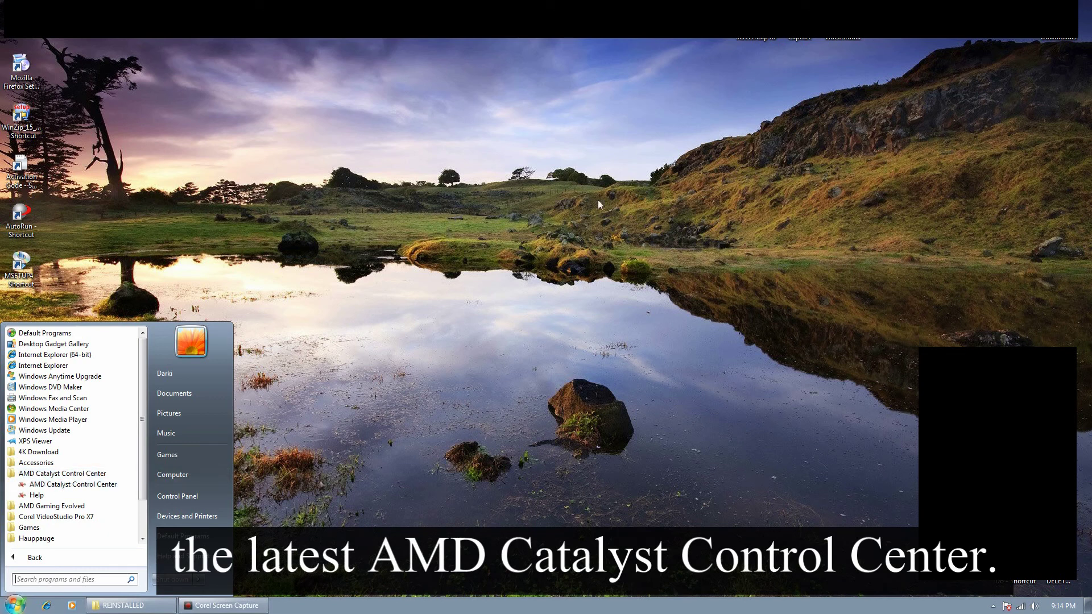
pyautogui.press('Escape')
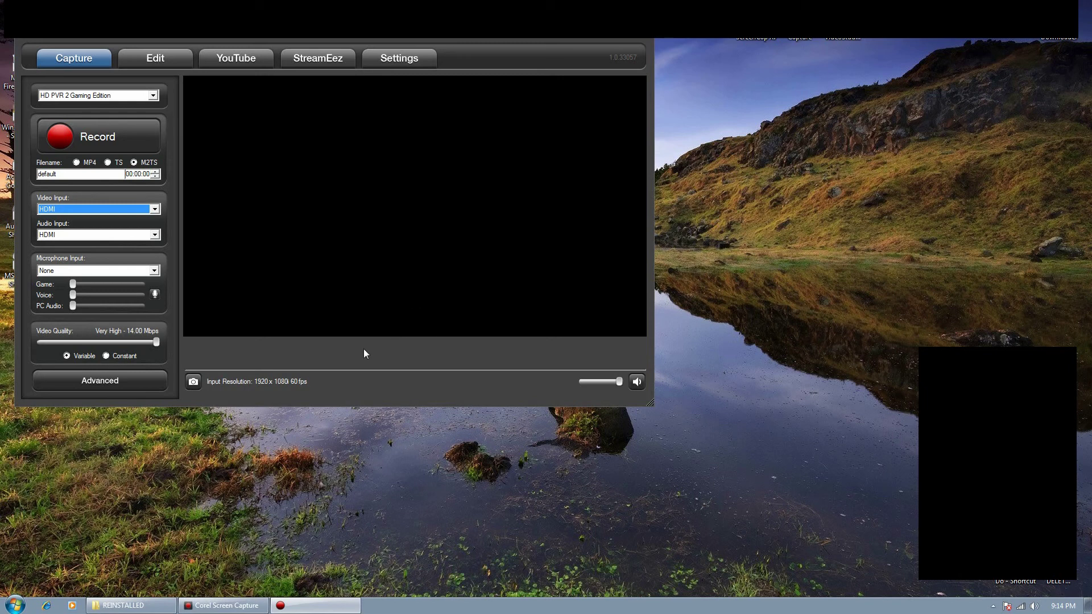
# Step: Reposition the Hauppauge Capture window and change the video input to Component
pyautogui.moveTo(189, 36); pyautogui.dragTo(230, 41)
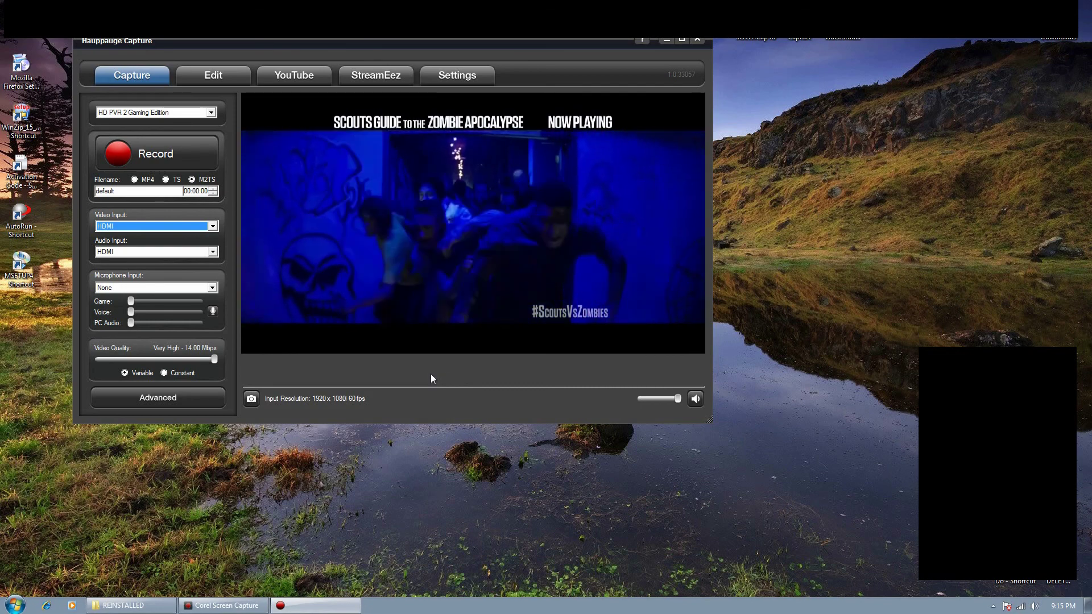
pyautogui.click(213, 226)
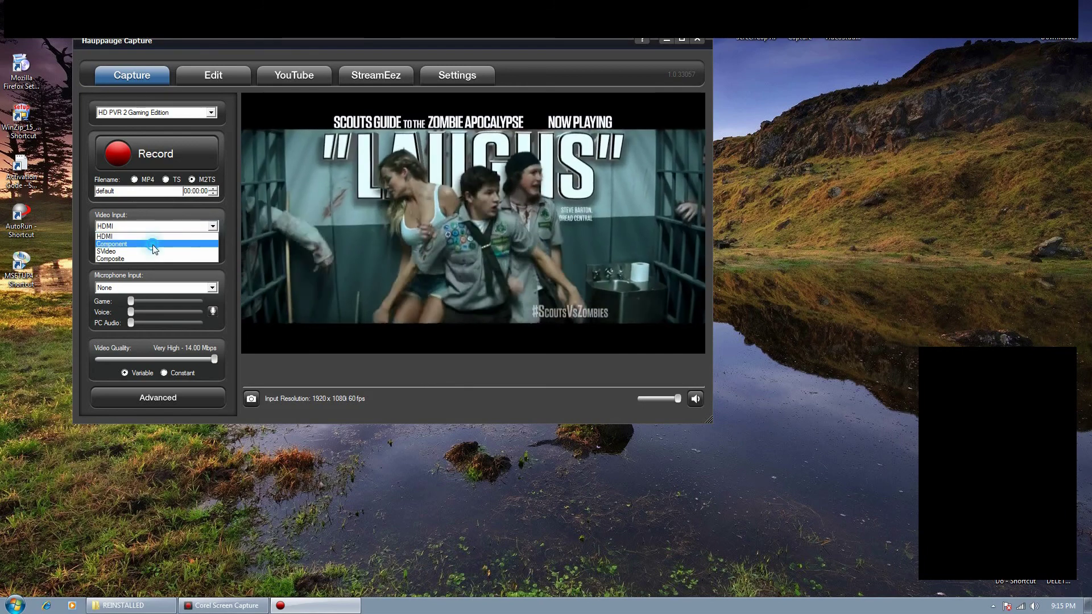
pyautogui.click(155, 251)
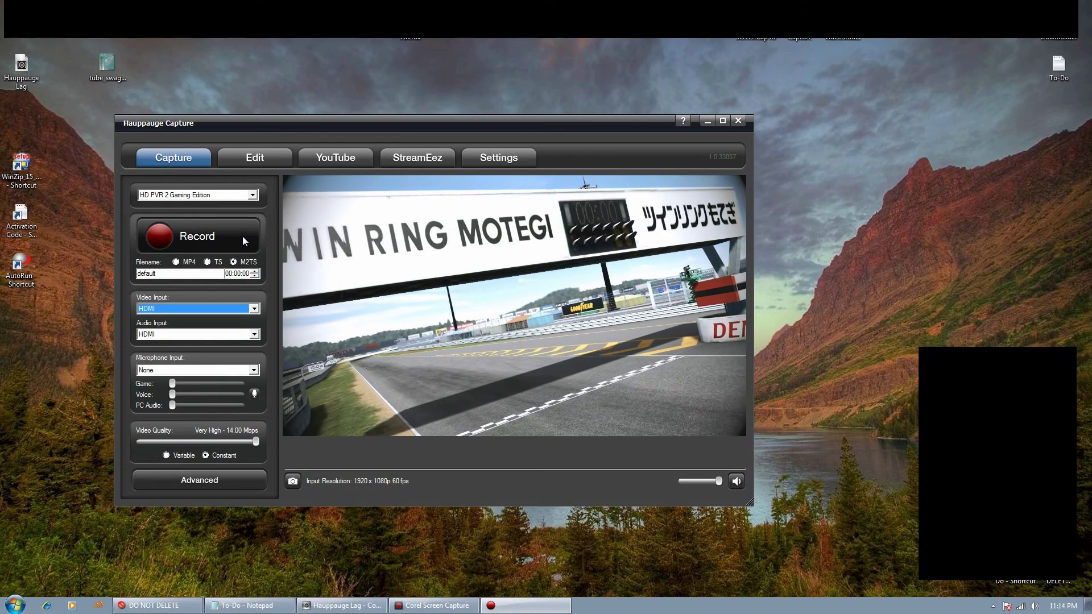
# Step: Record the HDMI gameplay as an M2TS file and stop the recording after about 1 minute 34 seconds
pyautogui.click(243, 236)
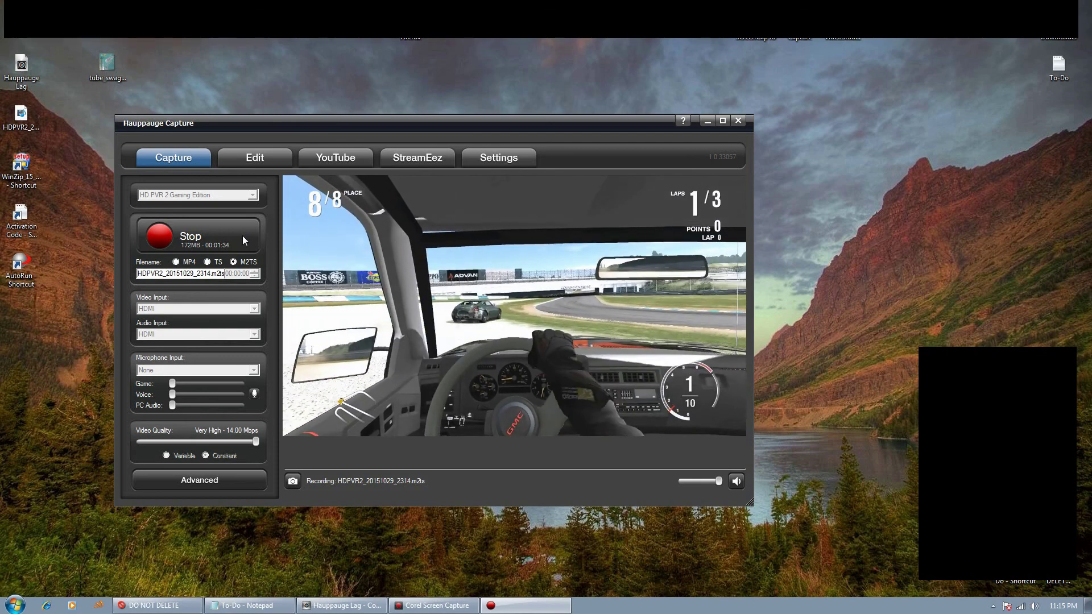
pyautogui.click(242, 237)
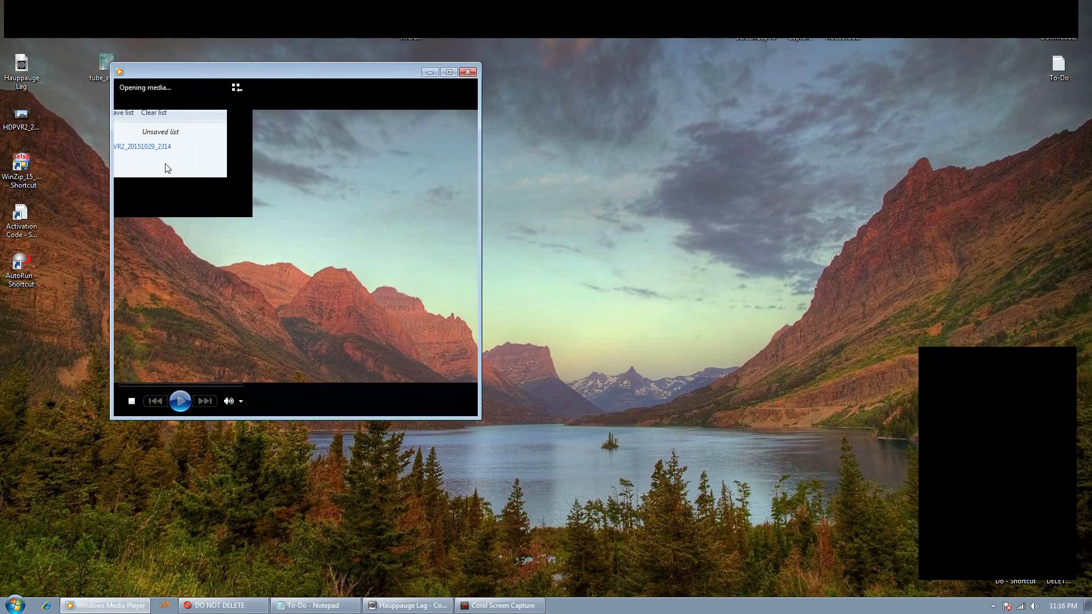
# Step: Play the HDPVR2_20151029_2314 recording with the volume at 100 and view it in full screen
pyautogui.click(392, 401)
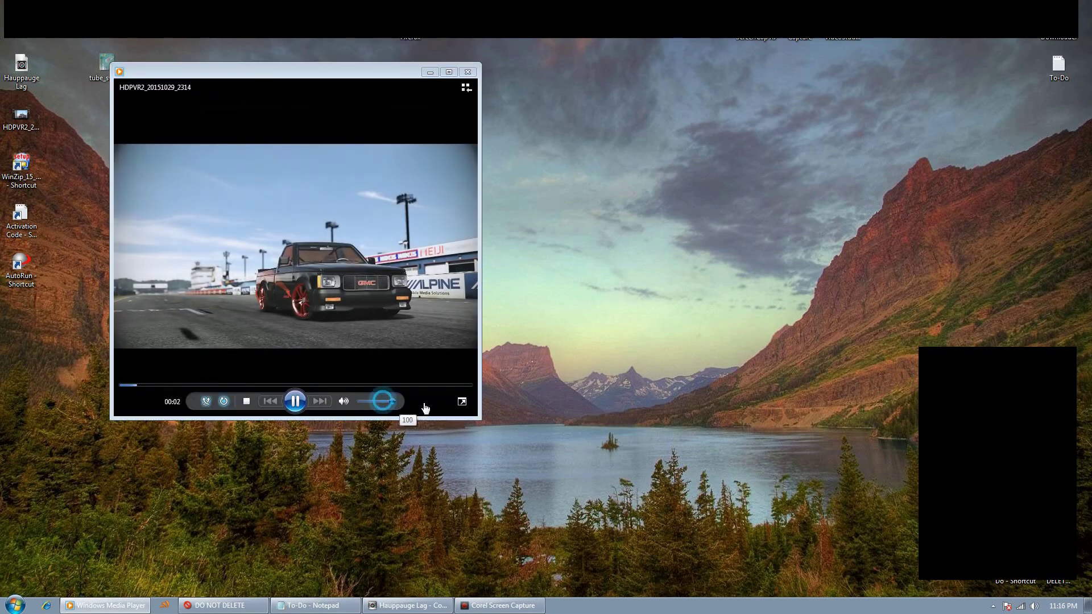
pyautogui.doubleClick(322, 264)
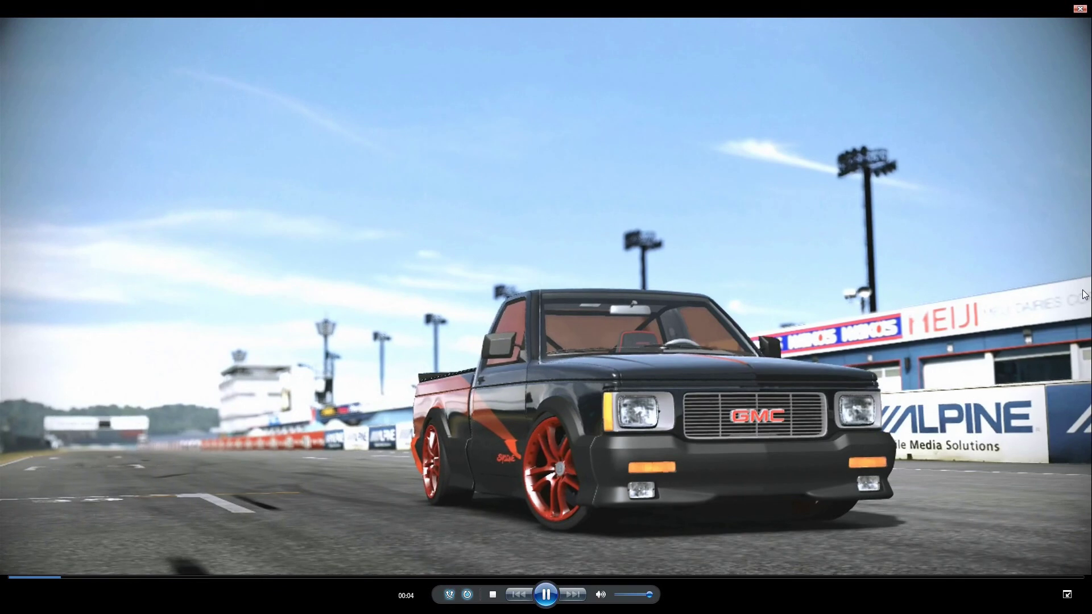